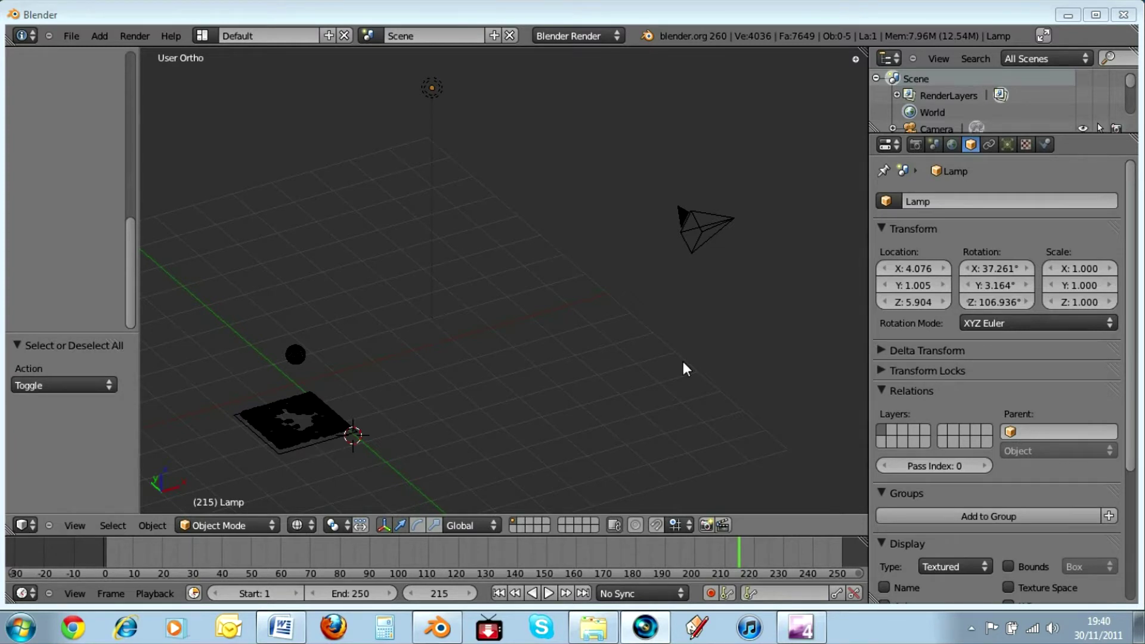
# Position the 3D cursor above the grid in the viewport and select the lamp.
pyautogui.click(131, 34)
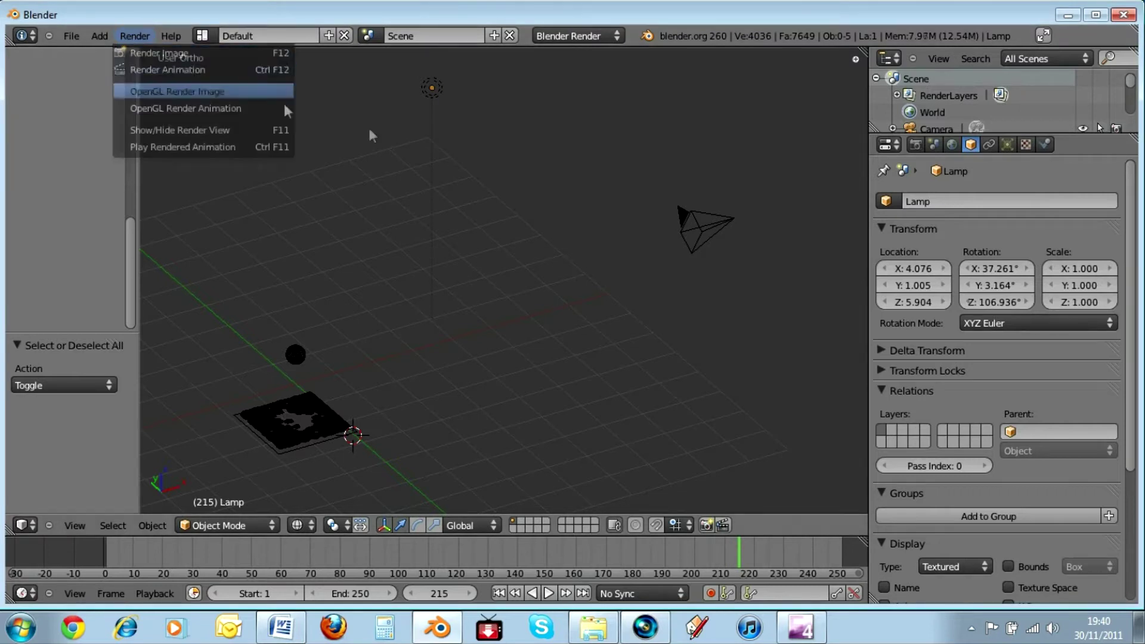
pyautogui.click(391, 134)
pyautogui.click(460, 224)
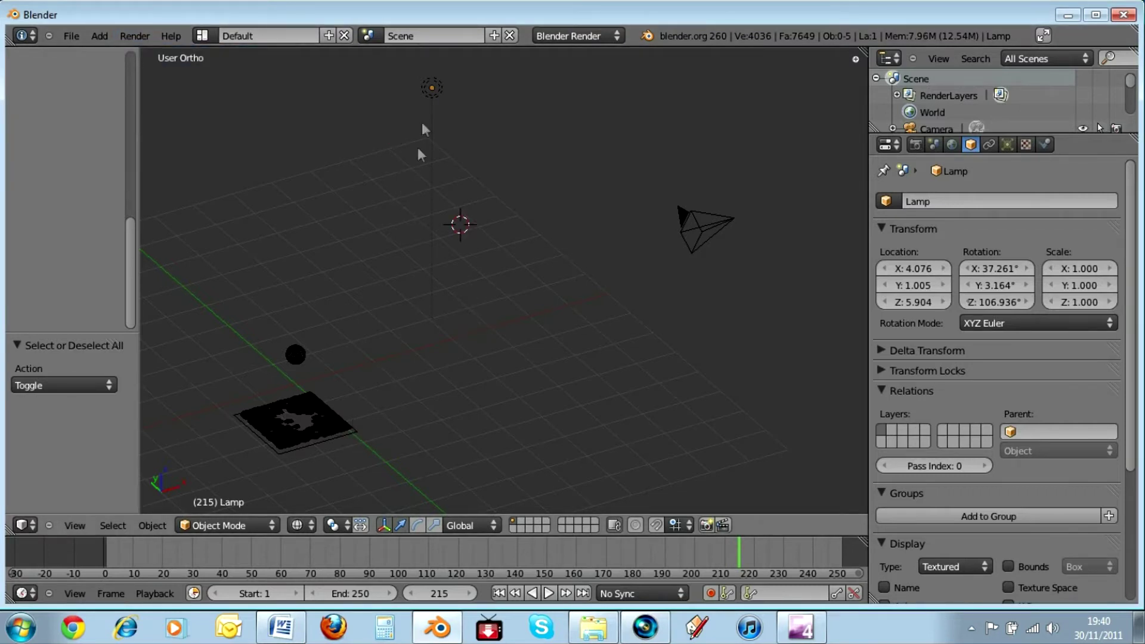
pyautogui.click(364, 197)
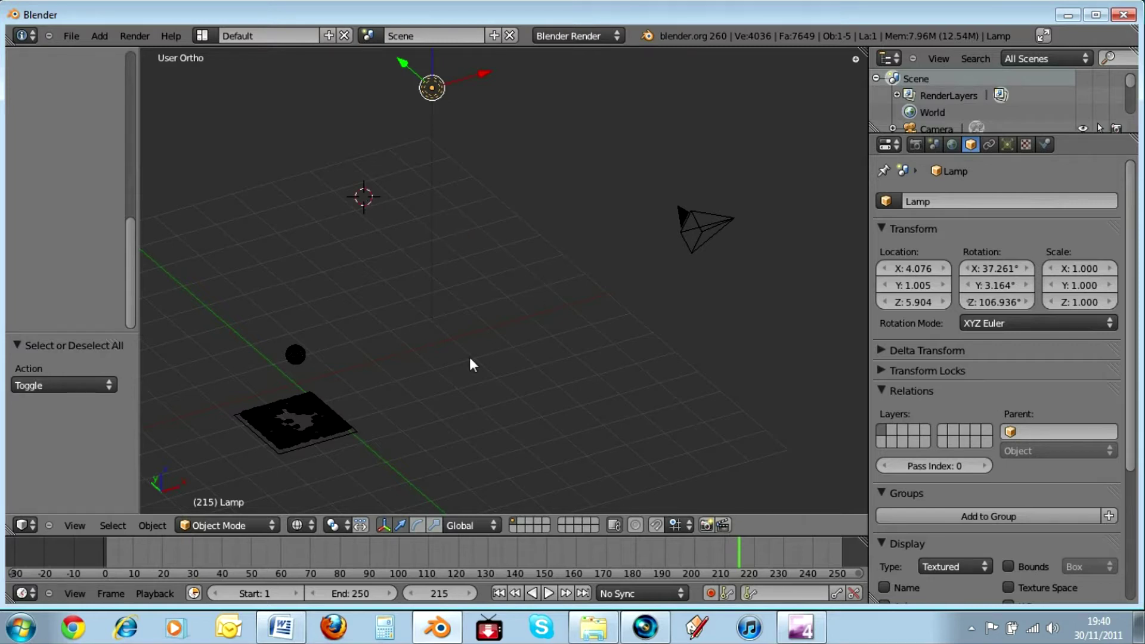
pyautogui.click(480, 212)
pyautogui.click(540, 350)
pyautogui.click(355, 263)
pyautogui.click(473, 214)
pyautogui.click(352, 173)
pyautogui.click(447, 158)
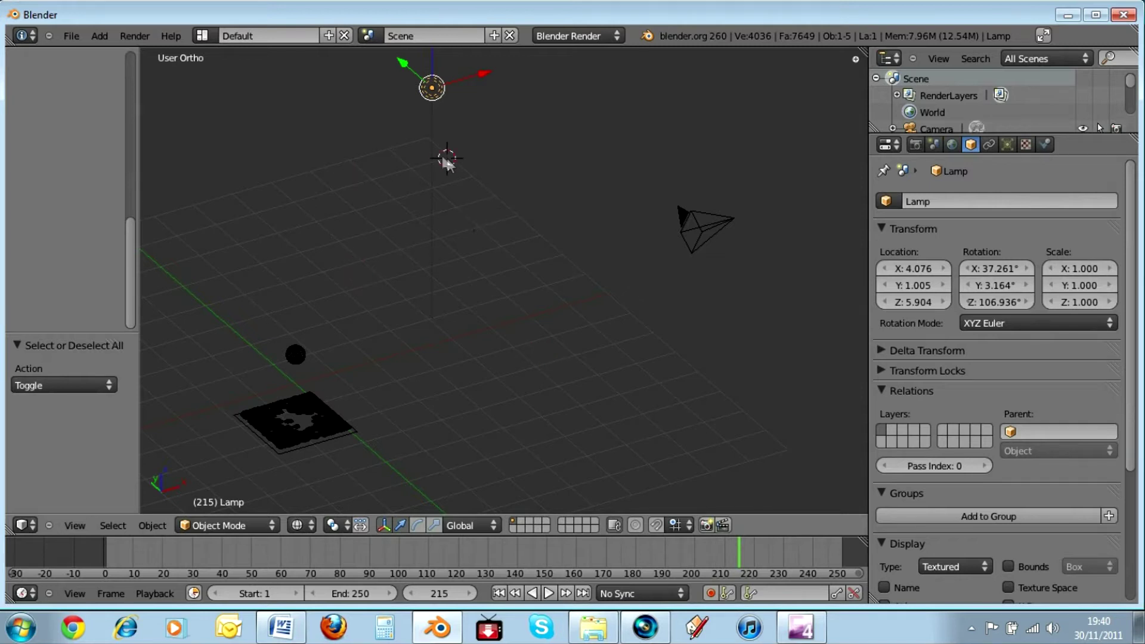
pyautogui.click(138, 33)
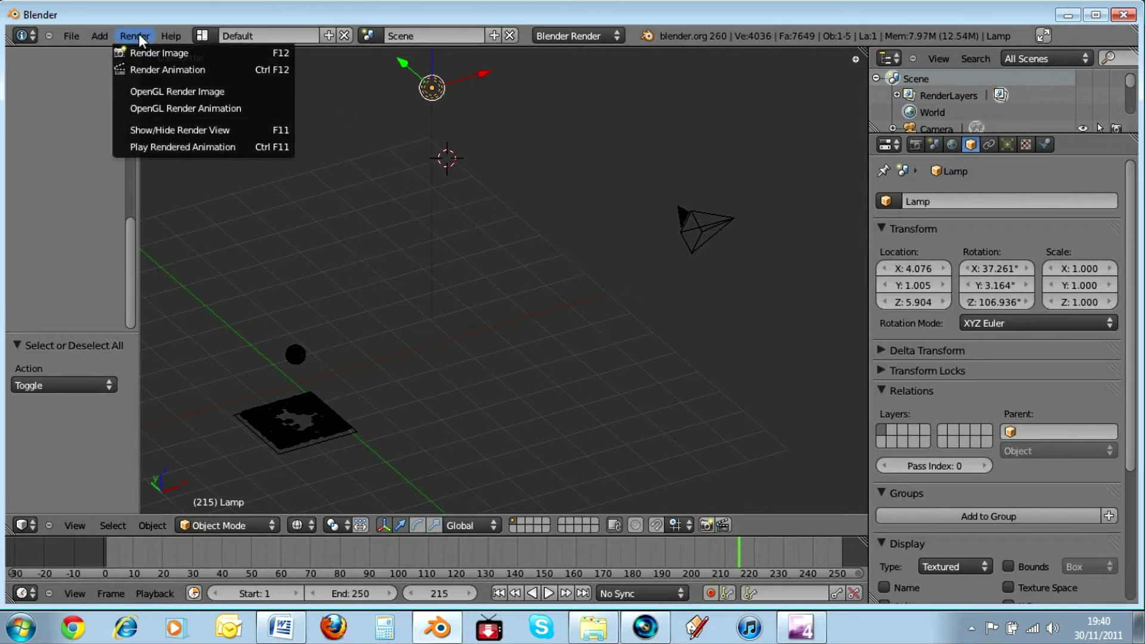
pyautogui.click(345, 133)
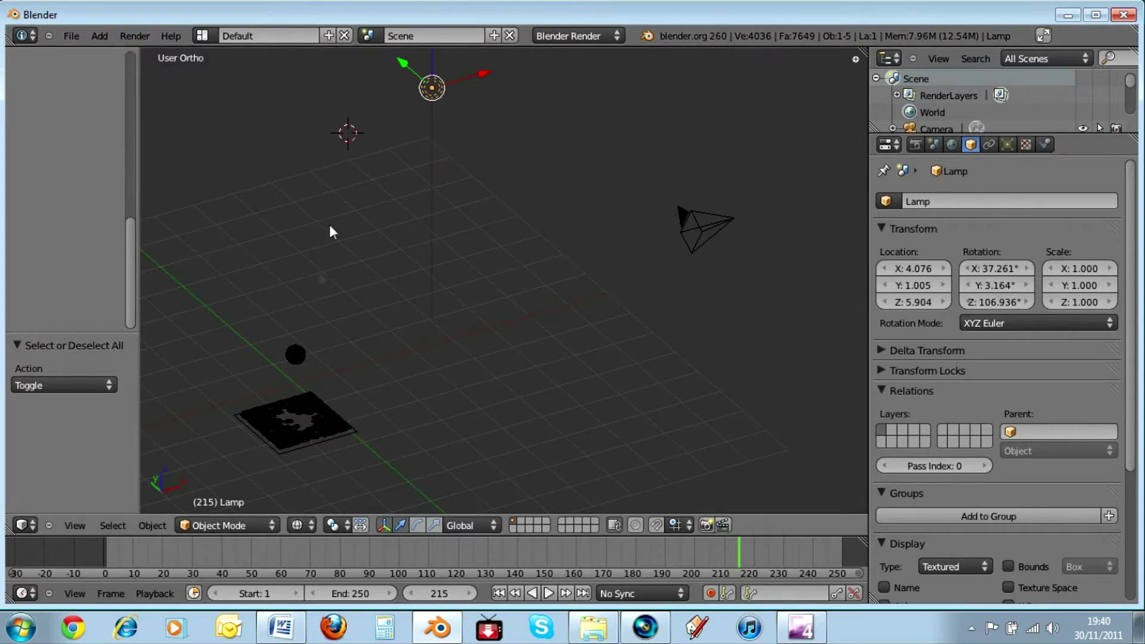
# Place the 3D cursor at the centre of the grid.
pyautogui.click(477, 213)
pyautogui.click(355, 191)
pyautogui.click(451, 203)
pyautogui.click(402, 212)
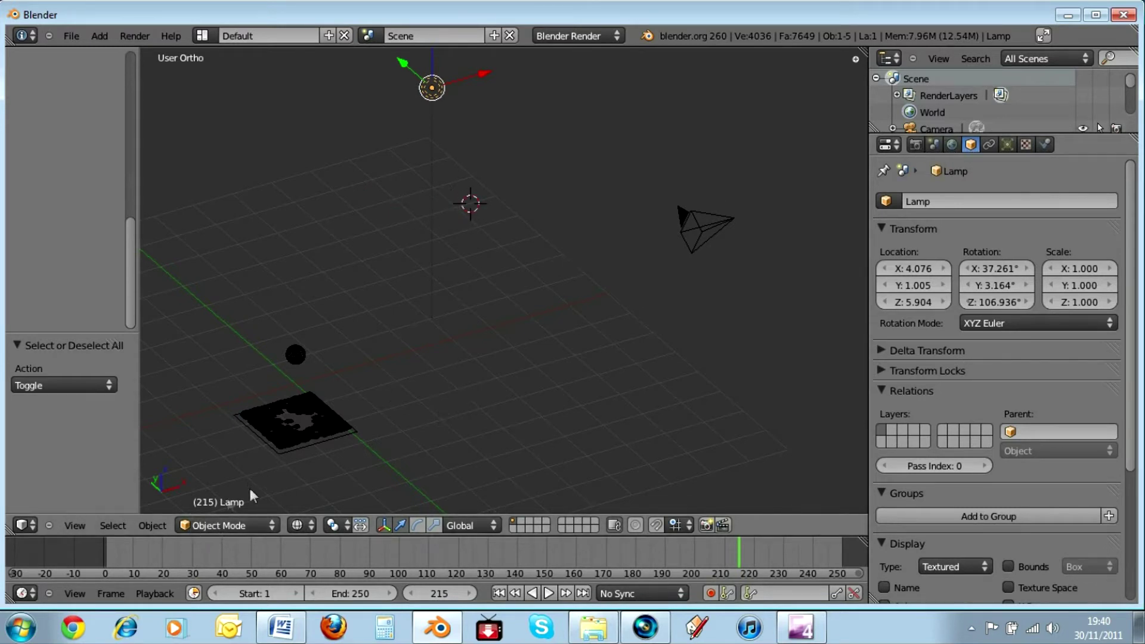
# Keep the scene in Object Mode and toggle selection with A to deselect everything.
pyautogui.click(235, 522)
pyautogui.click(234, 505)
pyautogui.press('a')
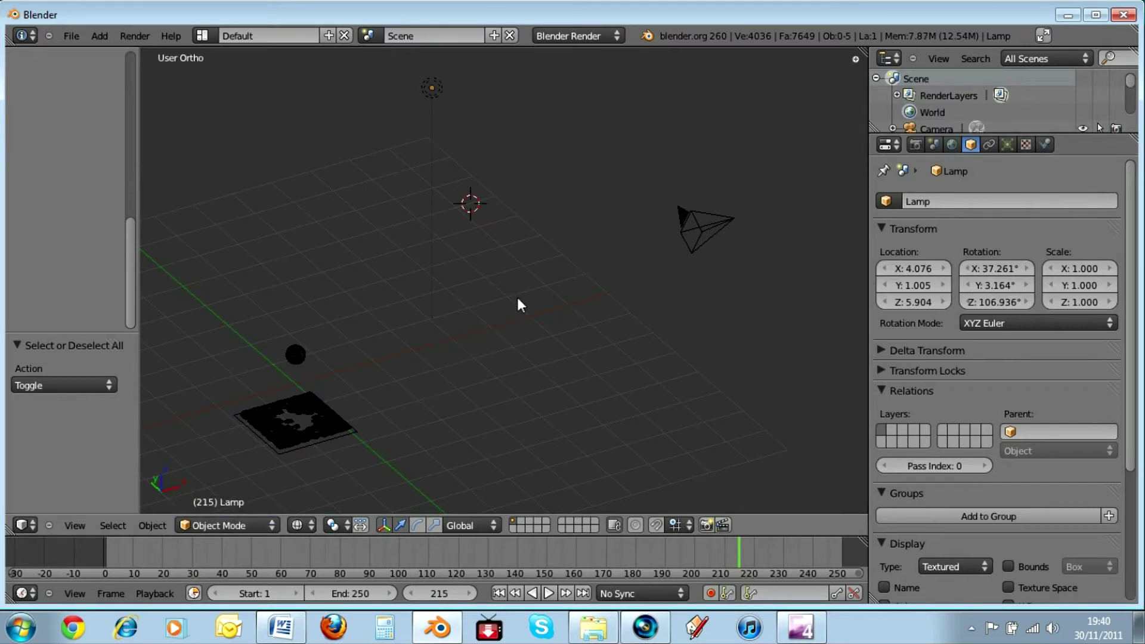
pyautogui.press('a')
pyautogui.press('a')
# Check the mode choices and Physics properties, returning to the Object properties.
pyautogui.click(225, 524)
pyautogui.click(226, 513)
pyautogui.click(1046, 144)
pyautogui.click(969, 146)
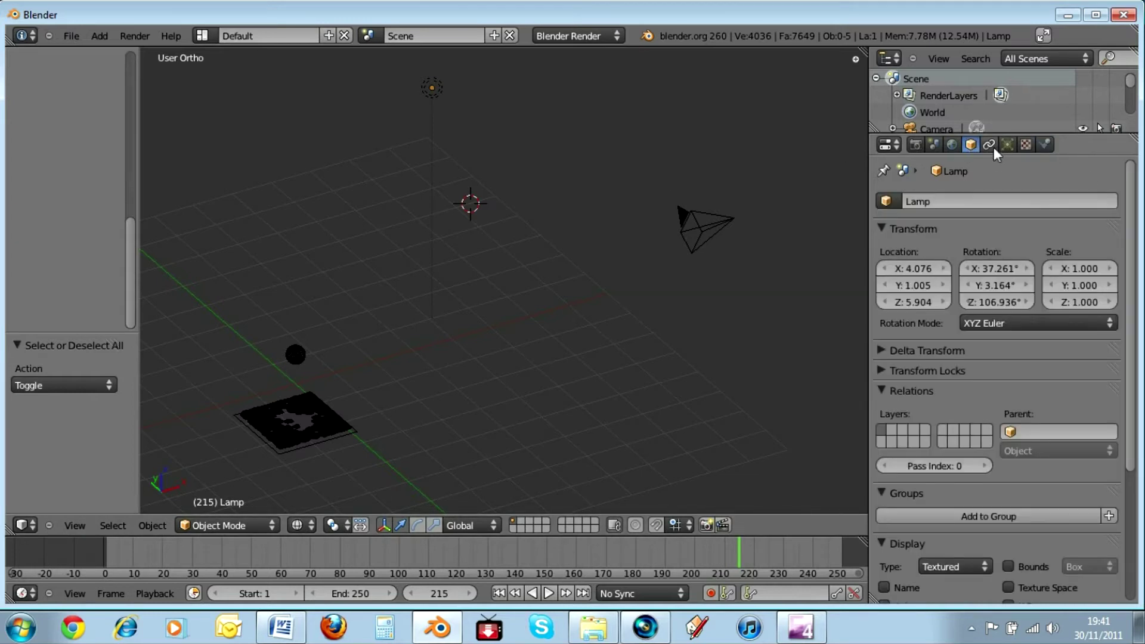
# Show the Render properties and open the Output file format list.
pyautogui.click(920, 145)
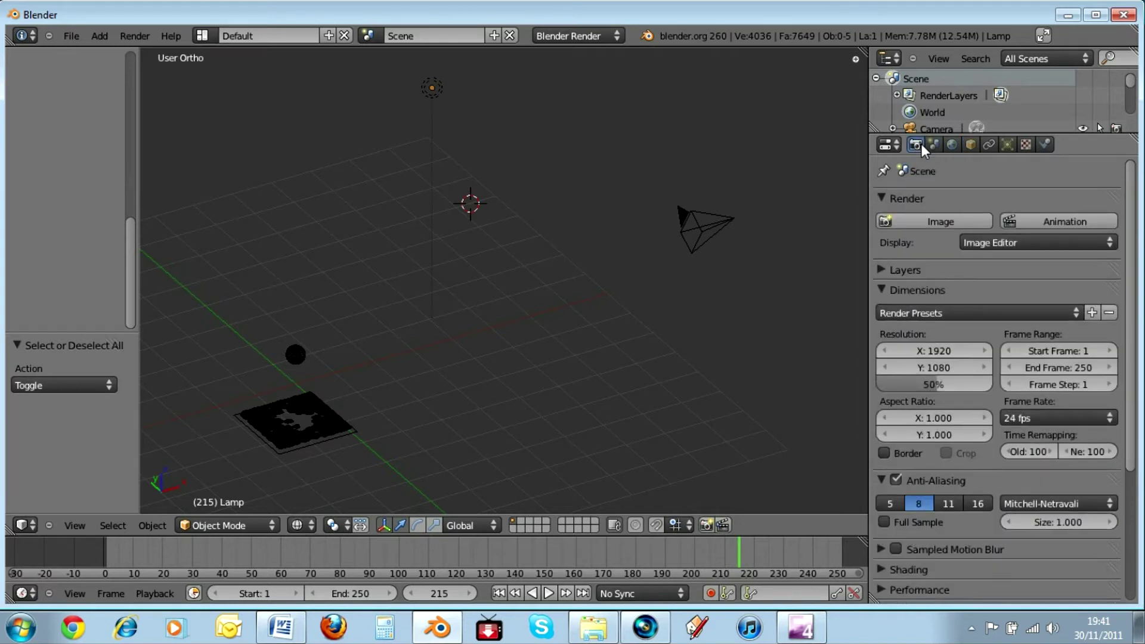
pyautogui.scroll(-2, 971, 241)
pyautogui.scroll(-5, 973, 240)
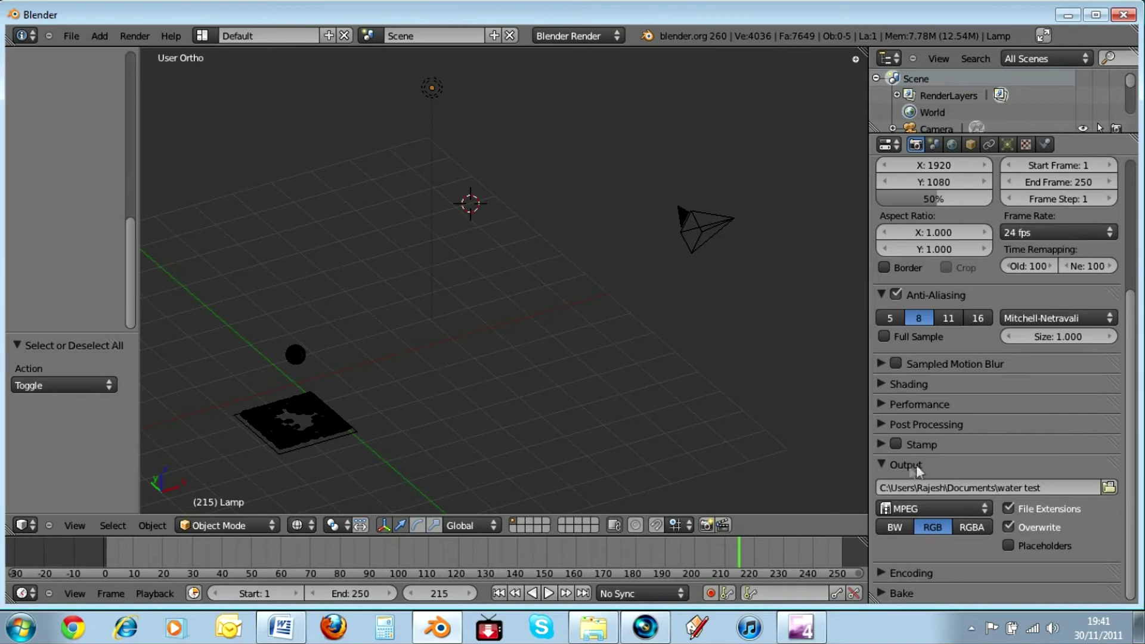
pyautogui.click(984, 508)
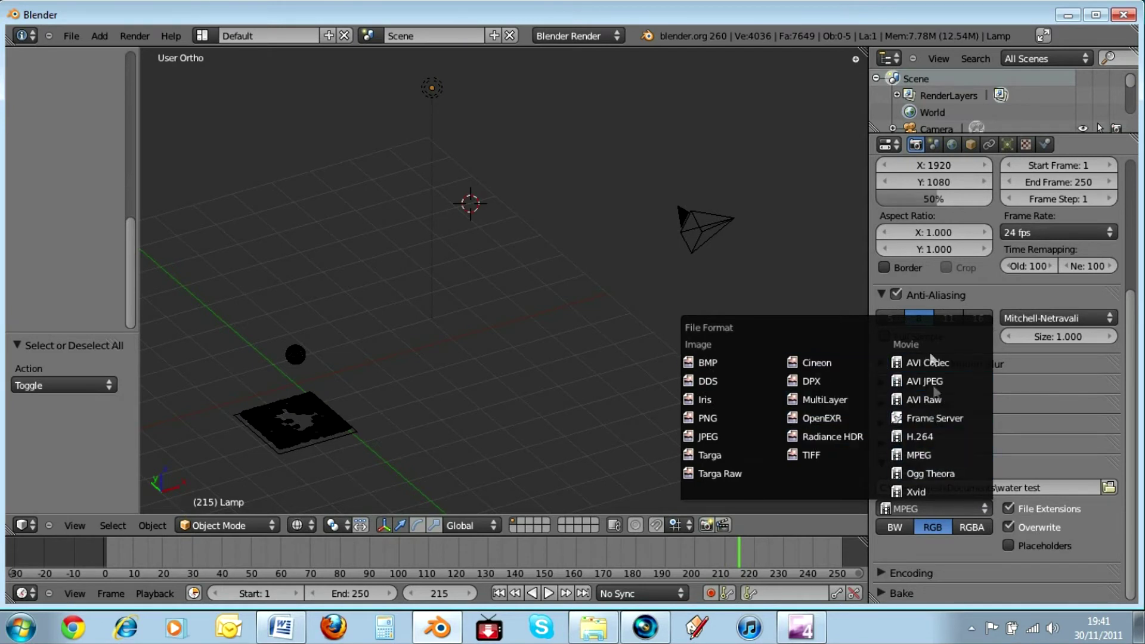
# Reopen the file format list and keep MPEG as the output format.
pyautogui.click(918, 454)
pyautogui.click(960, 506)
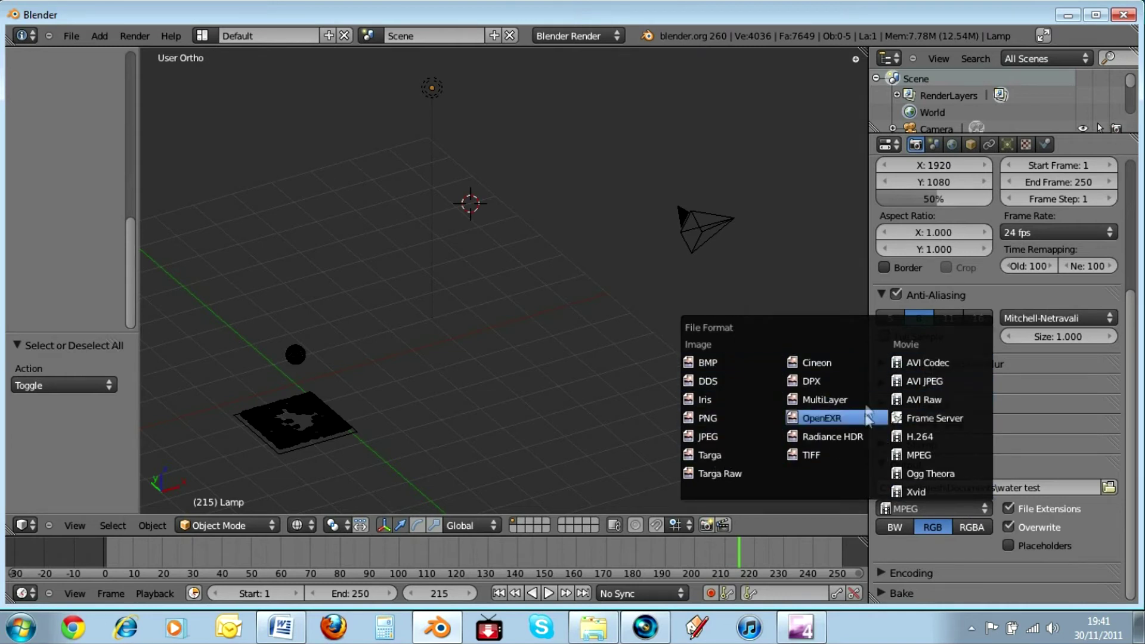
pyautogui.click(922, 455)
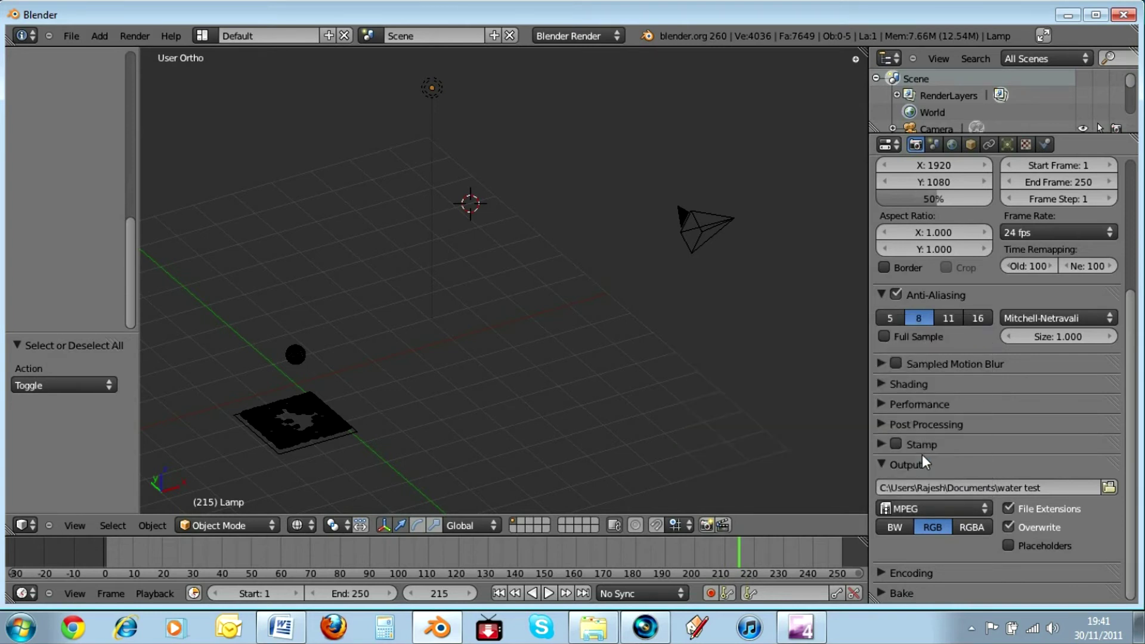
# Name the output 'water test' and set its save location to the Documents folder.
pyautogui.click(1058, 485)
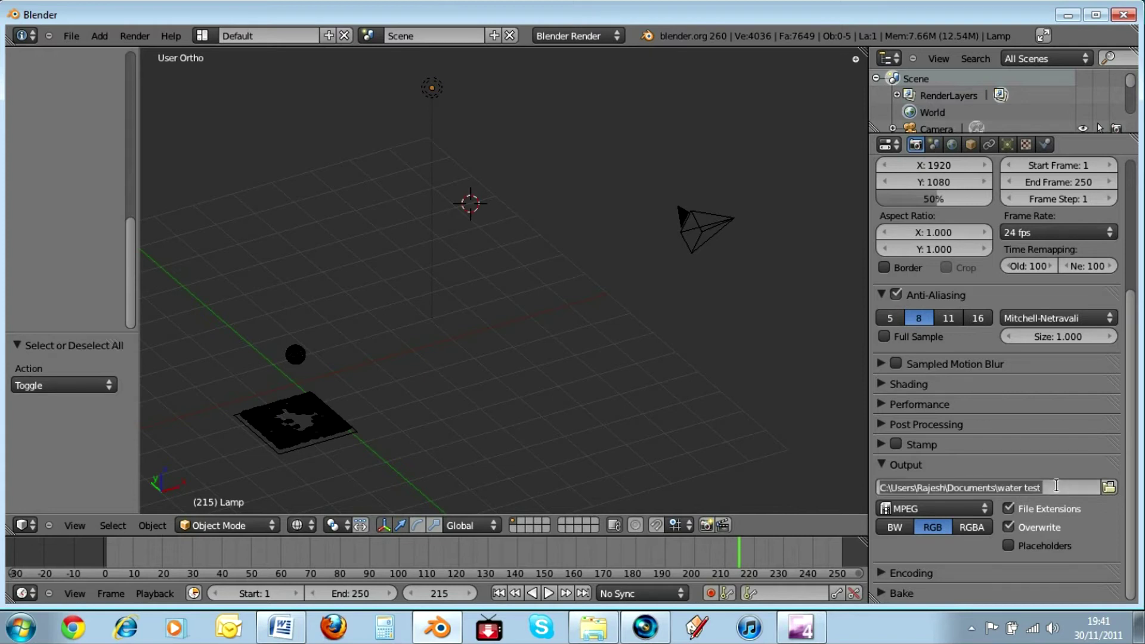
pyautogui.write('water t')
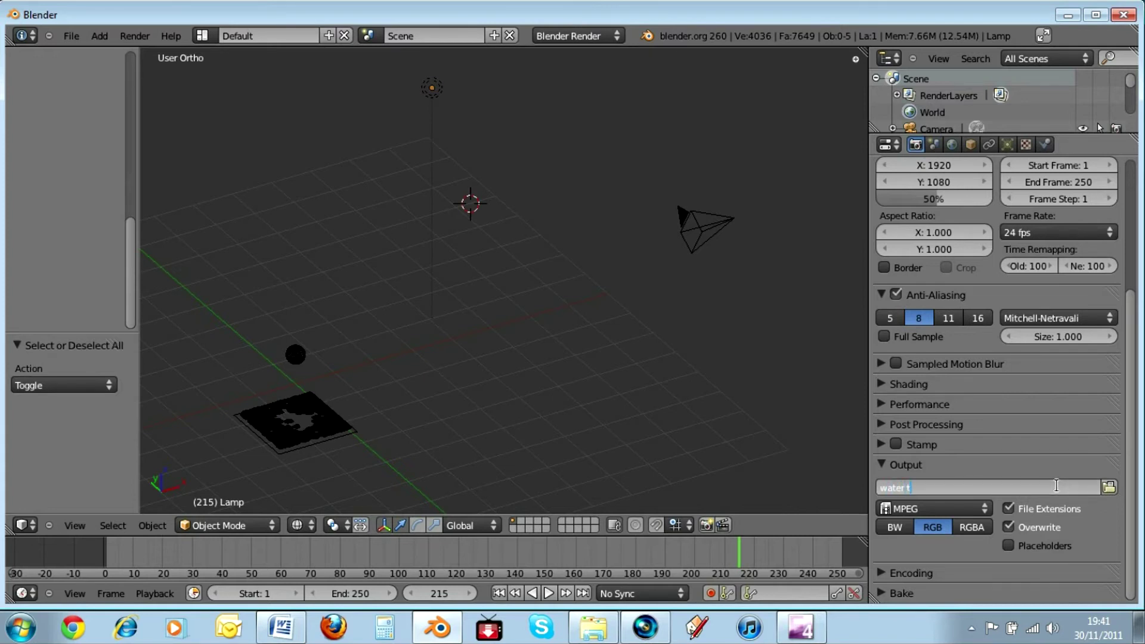
pyautogui.write('est')
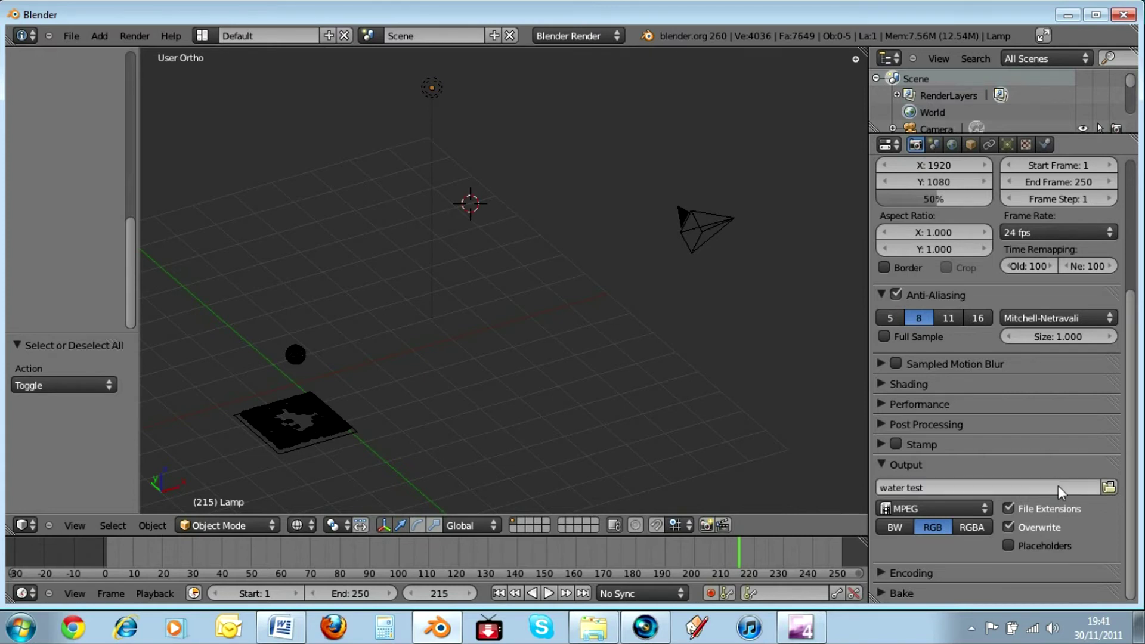
pyautogui.press('Return')
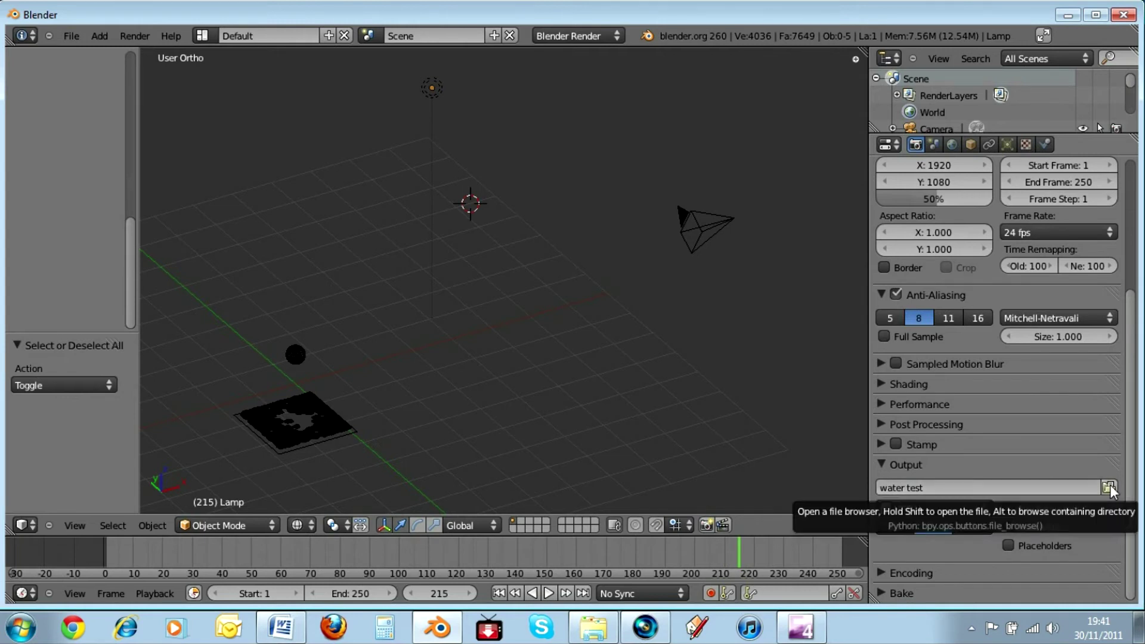
pyautogui.click(1108, 487)
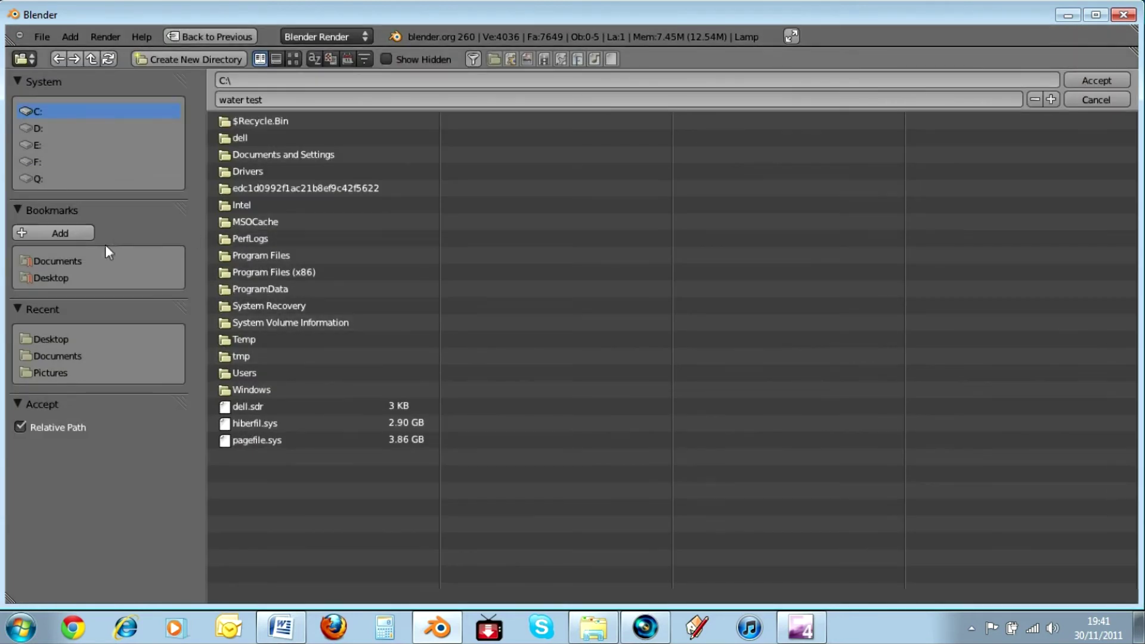
pyautogui.click(63, 261)
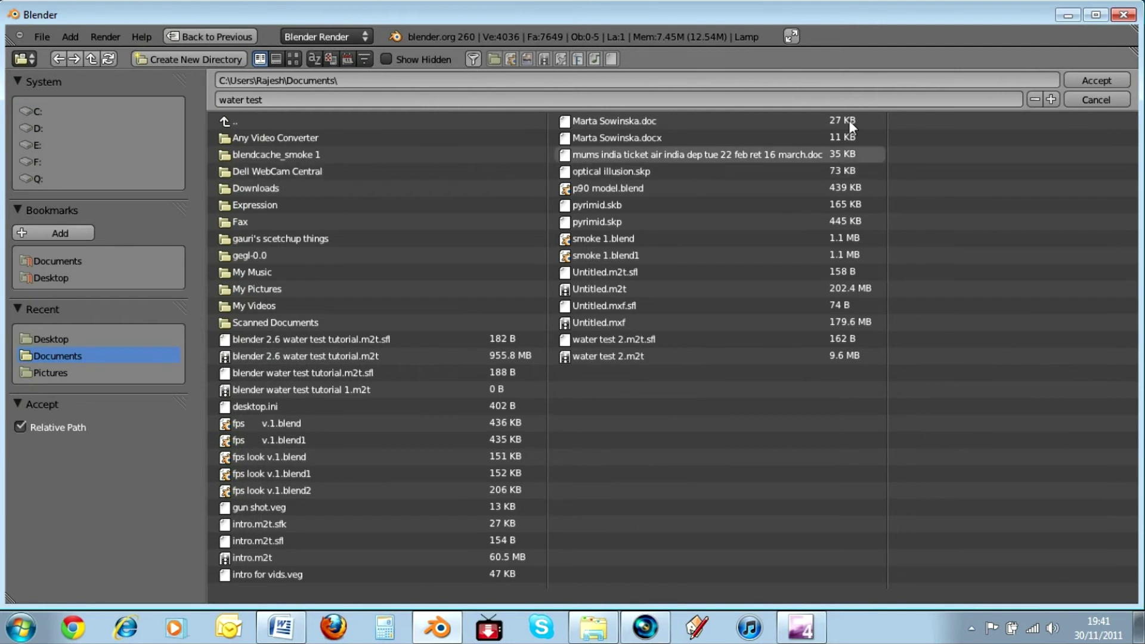
pyautogui.click(1119, 84)
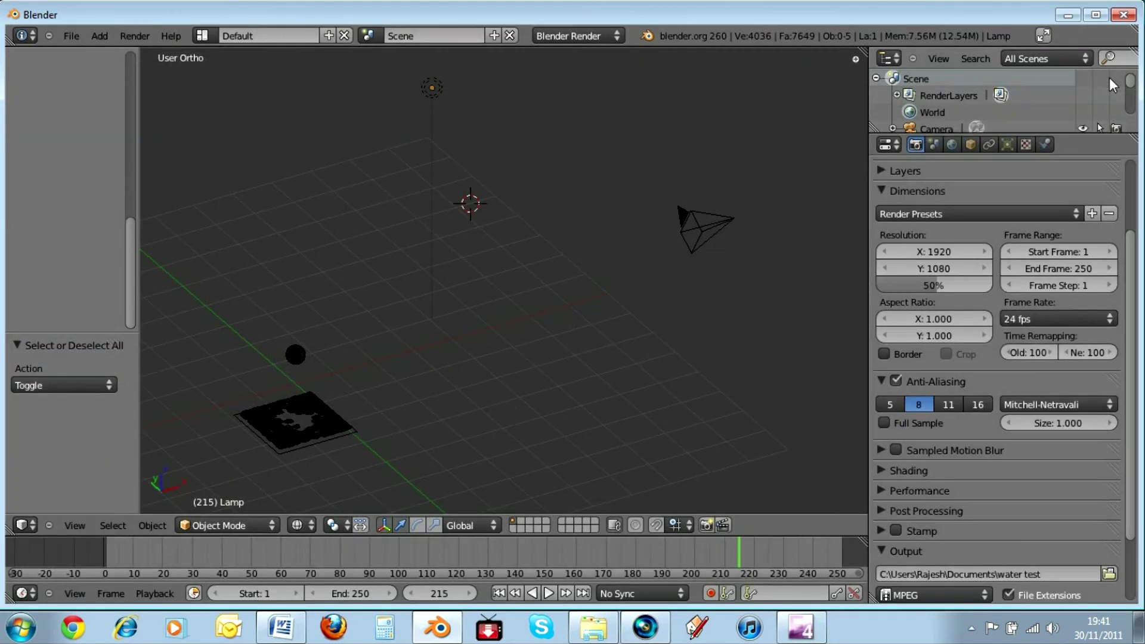
# Render the full animation from the top of the Render properties.
pyautogui.scroll(-3, 965, 427)
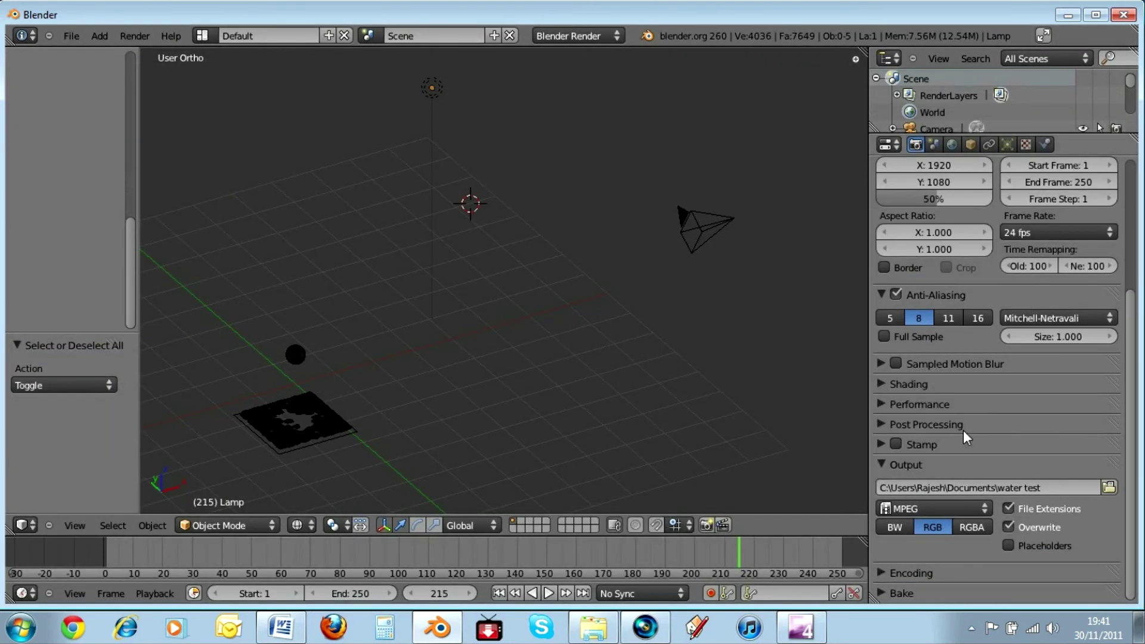
pyautogui.scroll(6, 1031, 482)
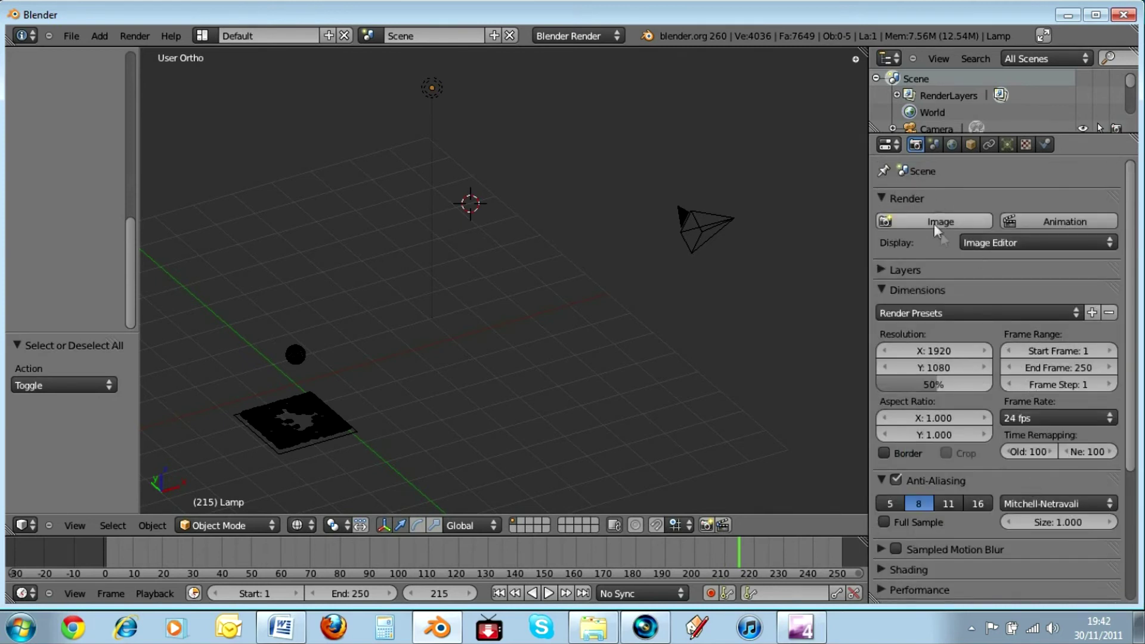
pyautogui.click(1075, 218)
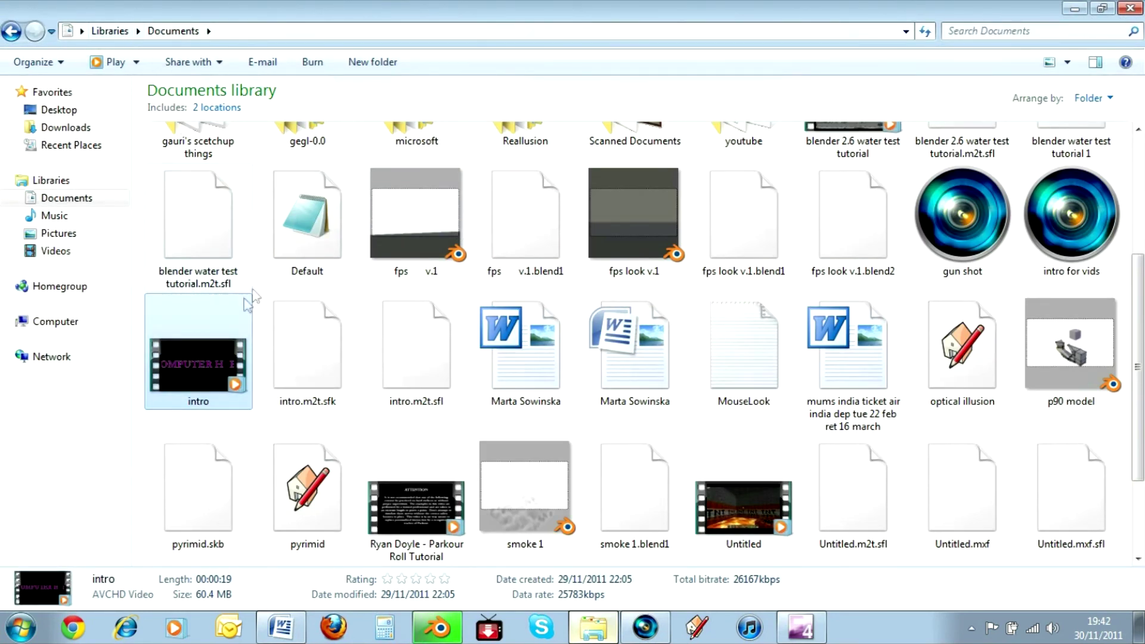
# Open the Documents library in Windows Explorer and select the 'water test 2' video.
pyautogui.click(66, 197)
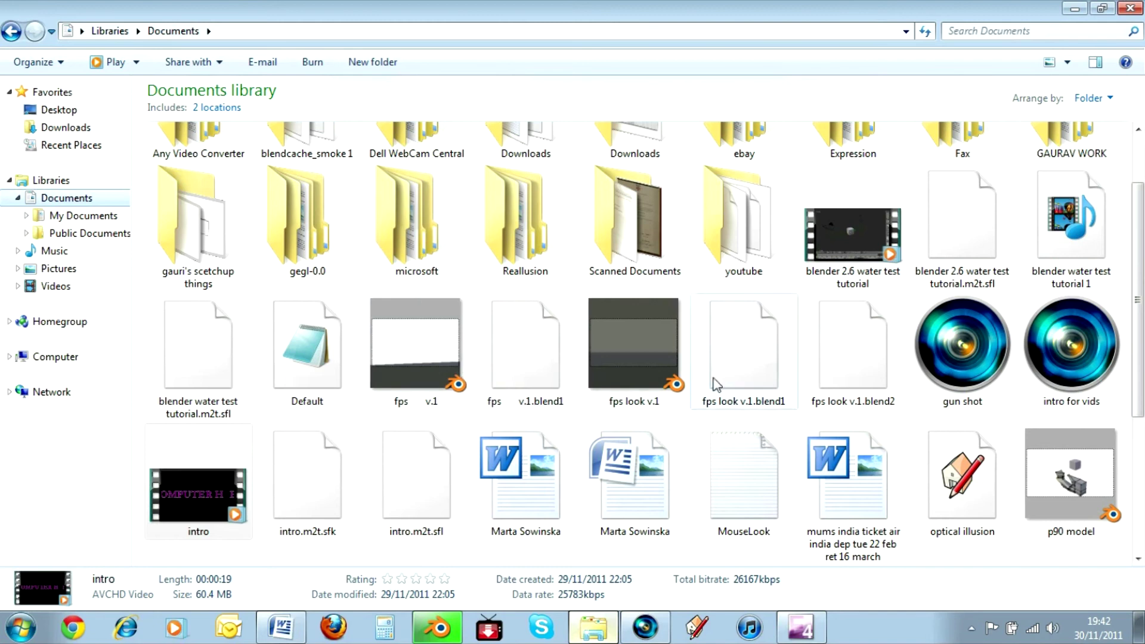
pyautogui.scroll(3, 1119, 286)
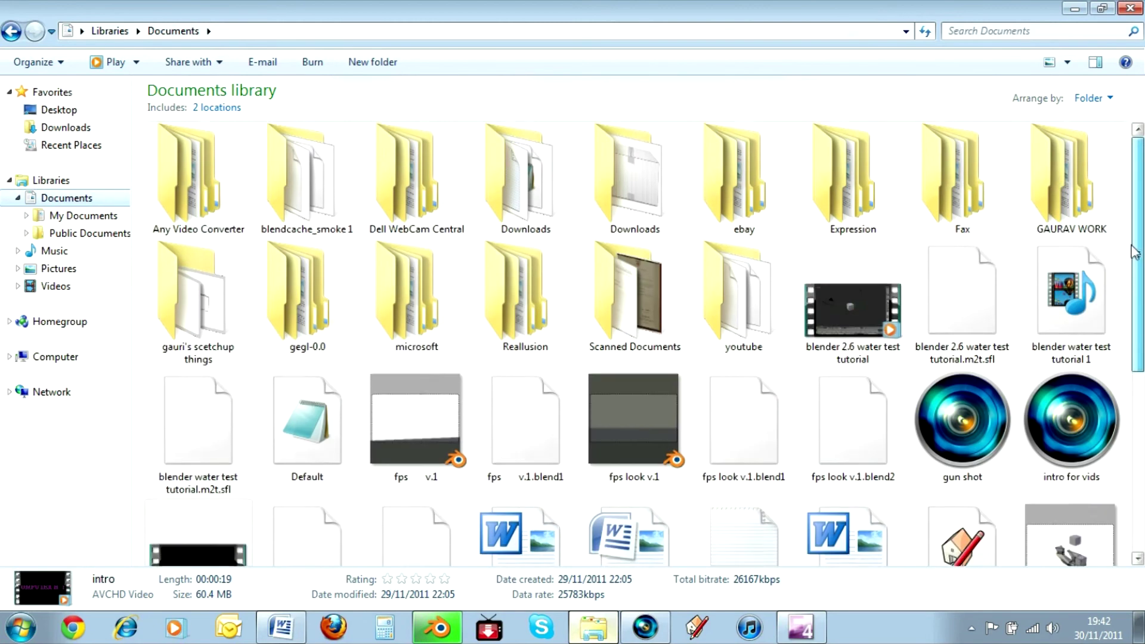
pyautogui.scroll(-5, 1120, 292)
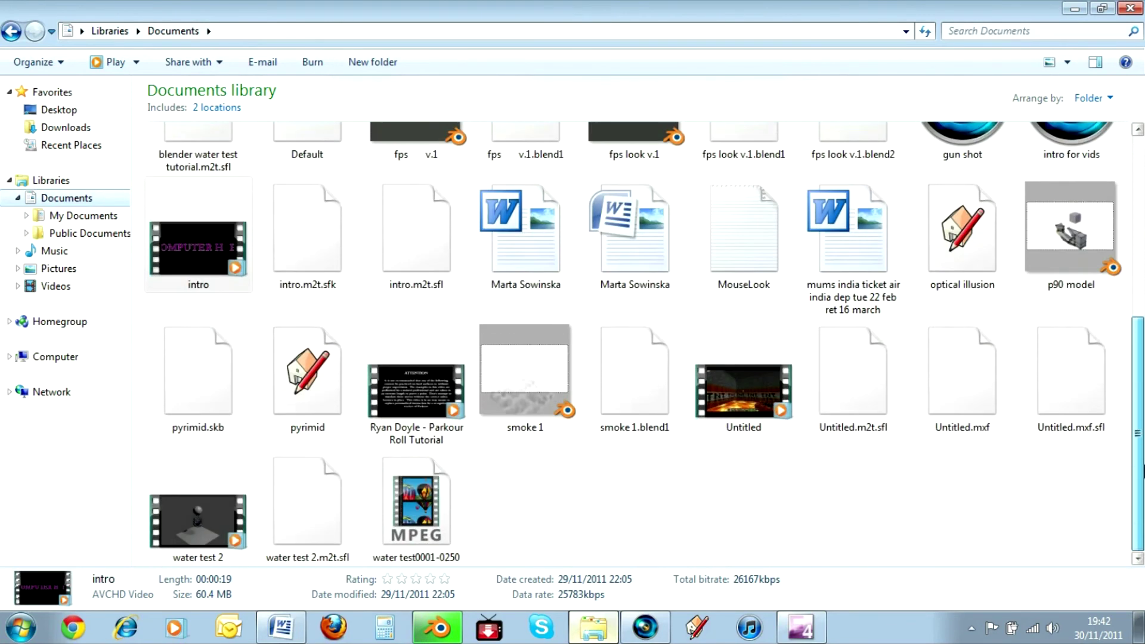
pyautogui.click(187, 531)
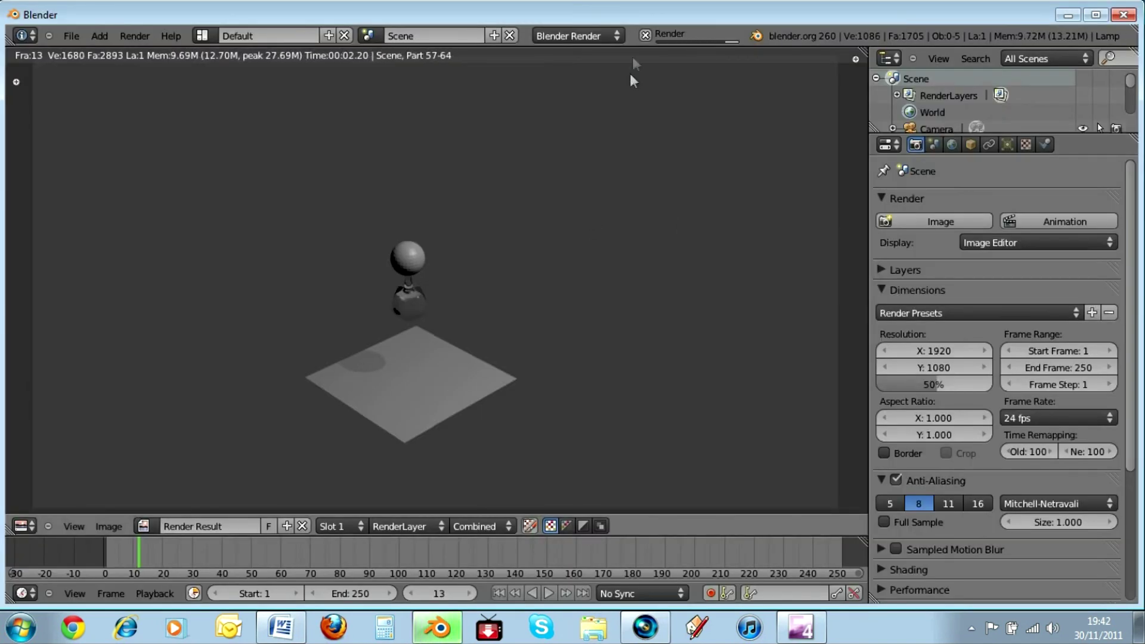
# Cancel the running animation render partway through.
pyautogui.click(645, 35)
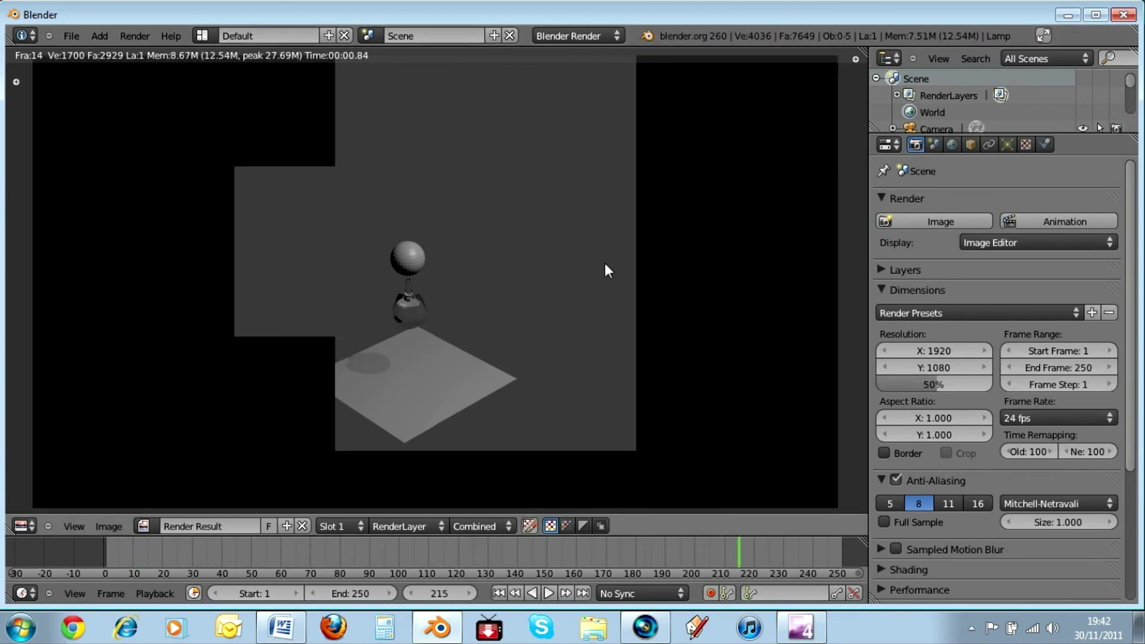